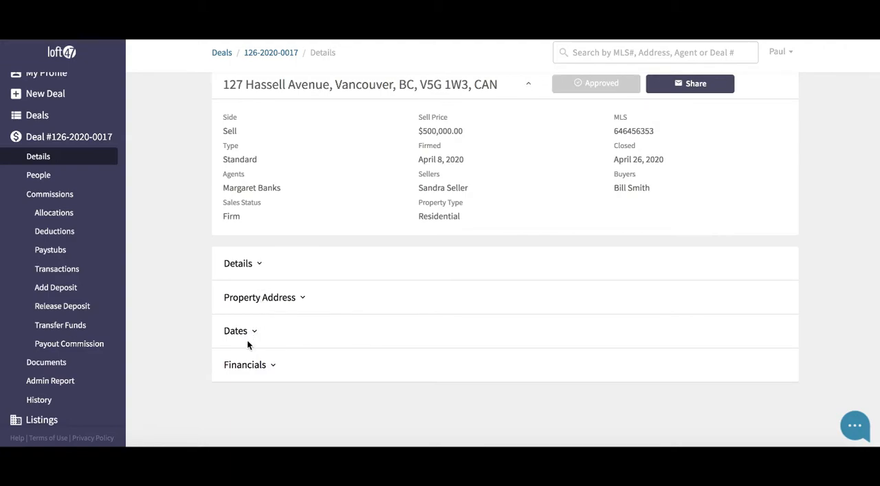
- Expand the deal's Details section and review the deal number, offer, exclusive and MLS number fields
click(249, 266)
scroll(338, 244, down, 2)
scroll(337, 246, down, 2)
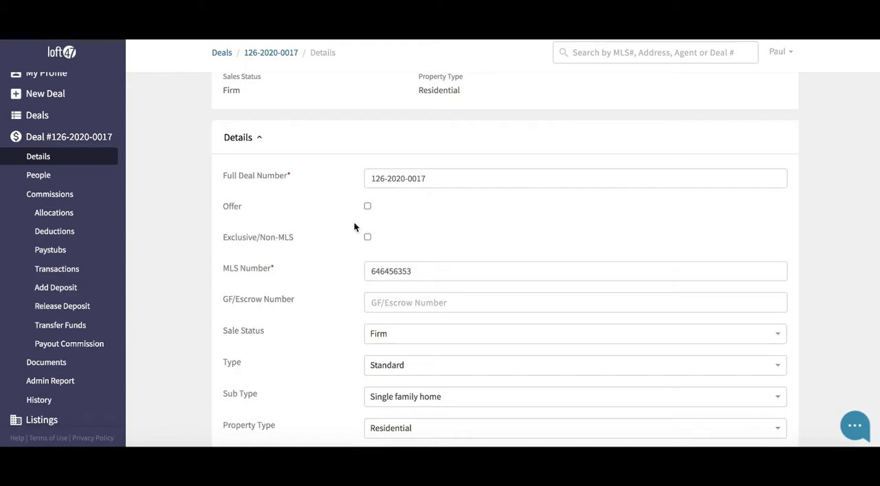
scroll(325, 206, down, 1)
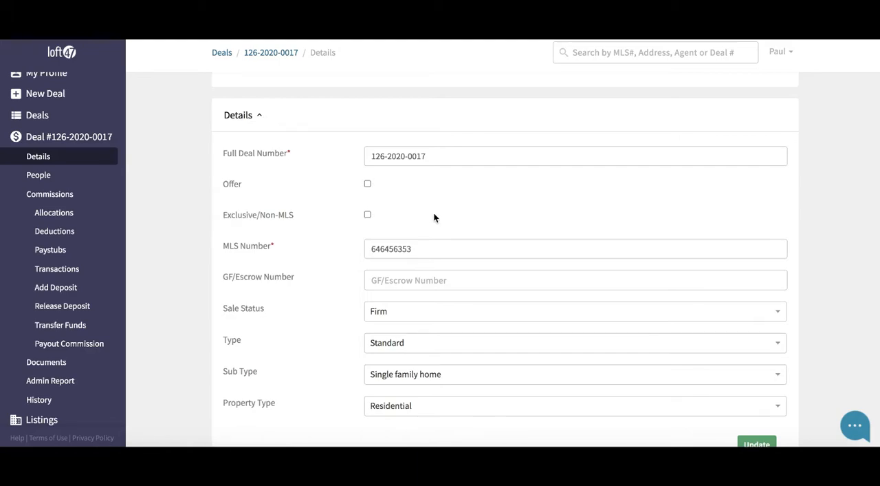
scroll(434, 222, down, 1)
scroll(434, 217, down, 2)
drag(420, 174, 372, 173)
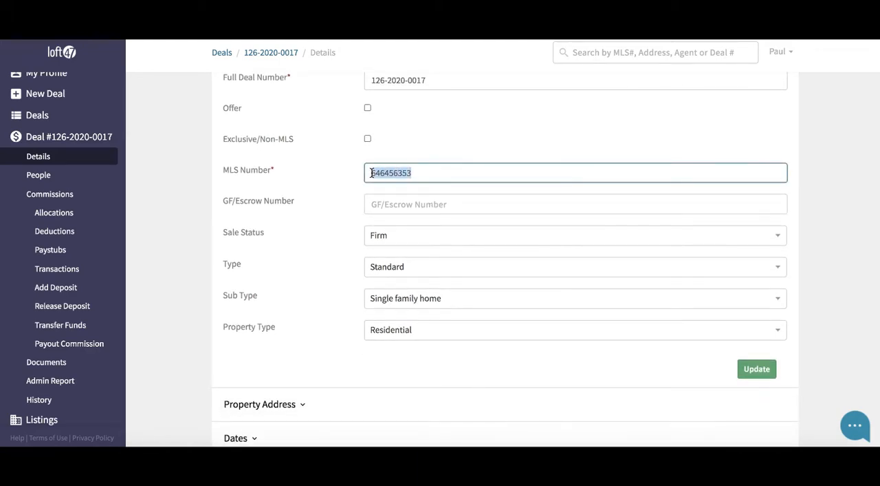
click(325, 194)
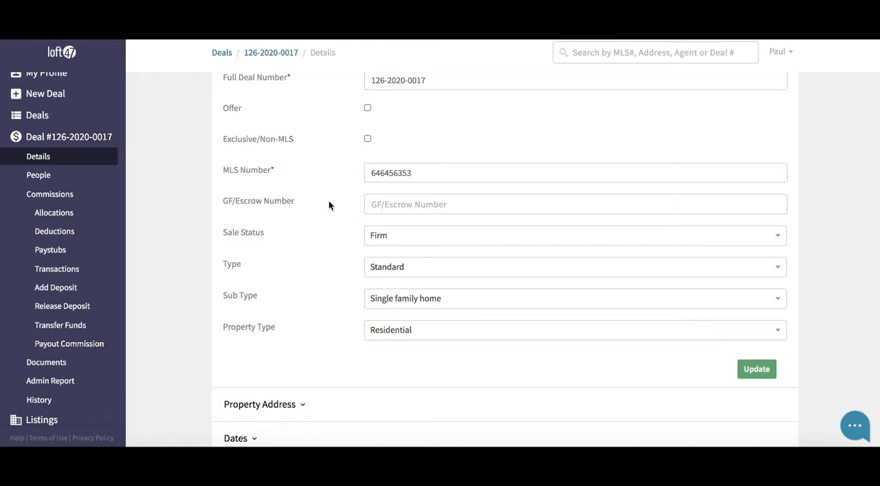
scroll(324, 198, down, 3)
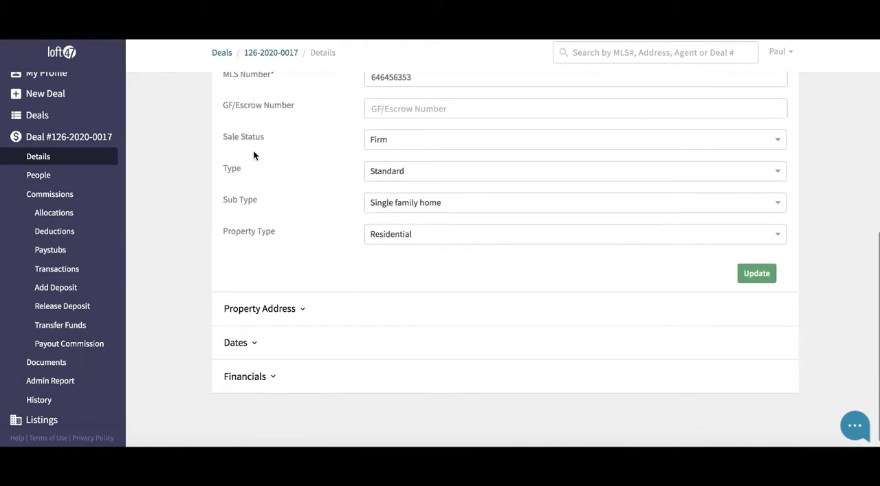
- Choose Firm as the deal's sale status and Standard as its type after viewing the available options
click(403, 139)
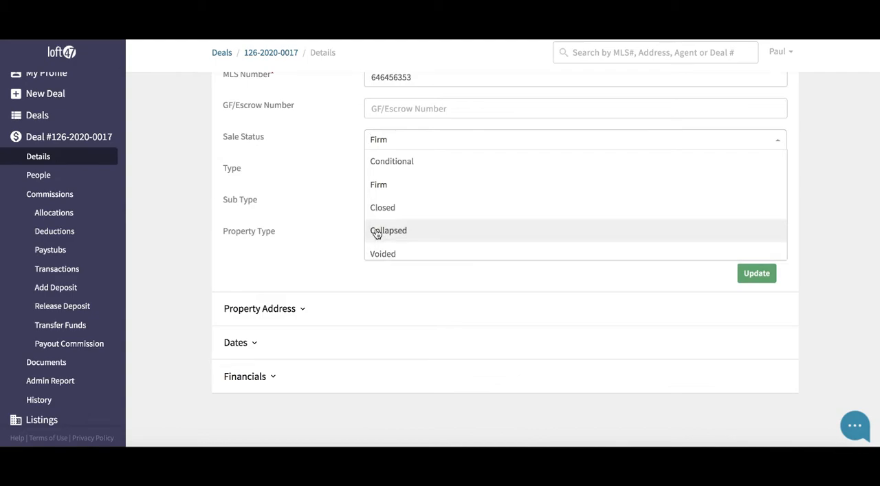
click(425, 186)
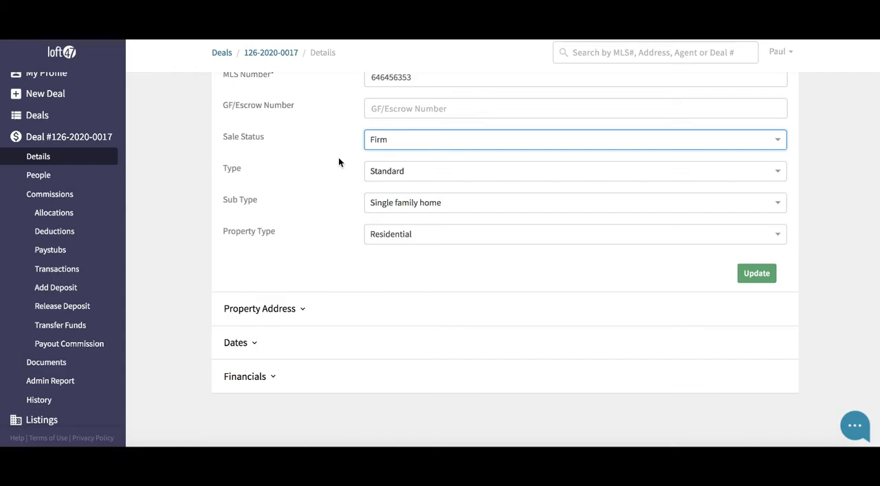
scroll(338, 162, down, 1)
click(416, 160)
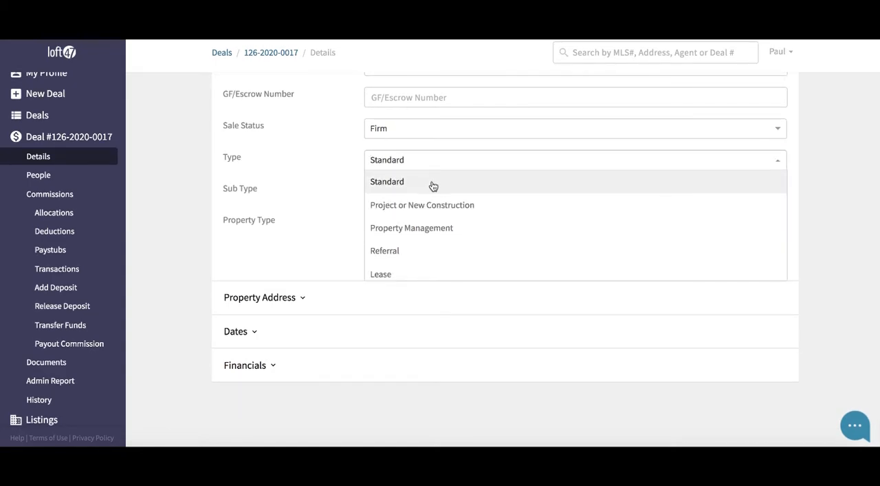
scroll(437, 233, down, 1)
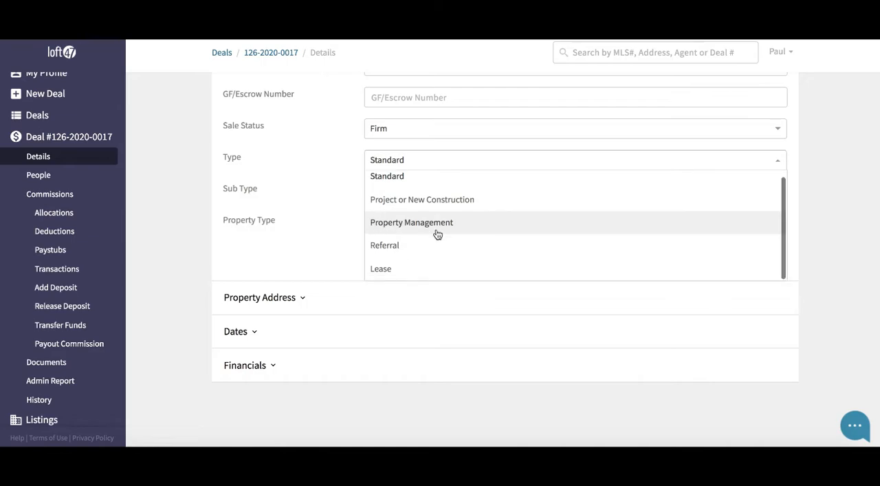
click(416, 181)
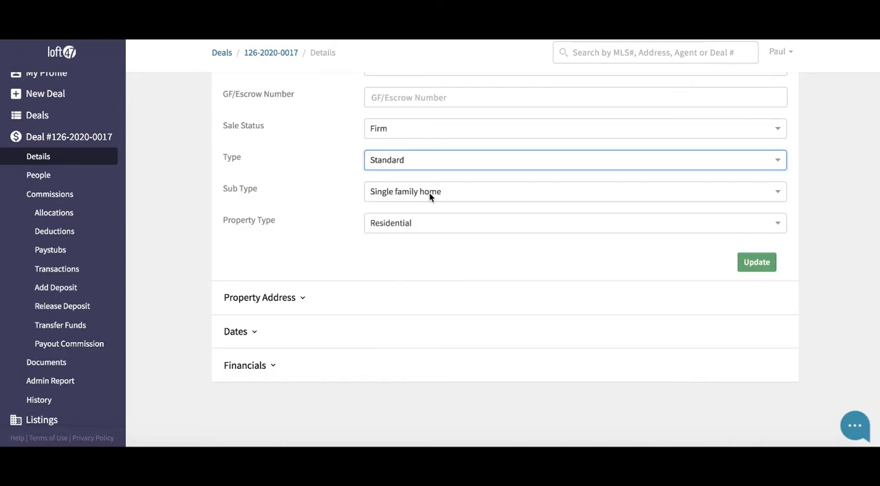
- Look through the available sub types and choose Single family home for the deal
click(429, 192)
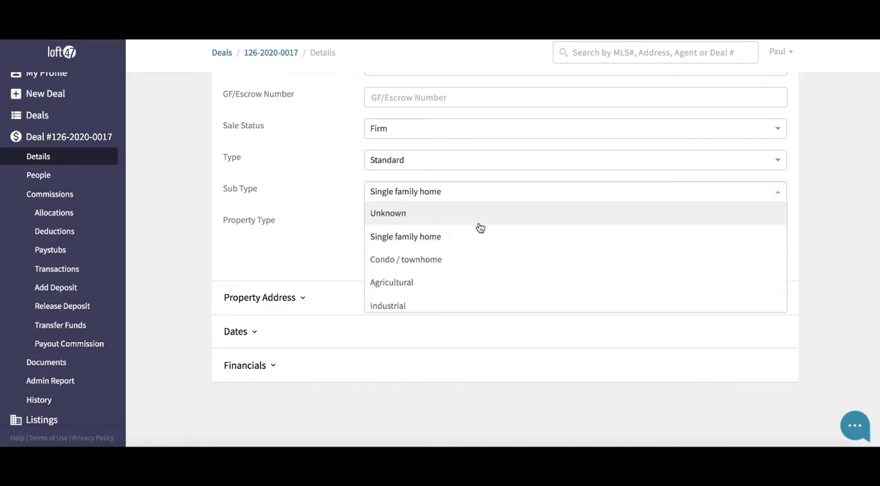
scroll(475, 237, down, 1)
scroll(475, 237, down, 2)
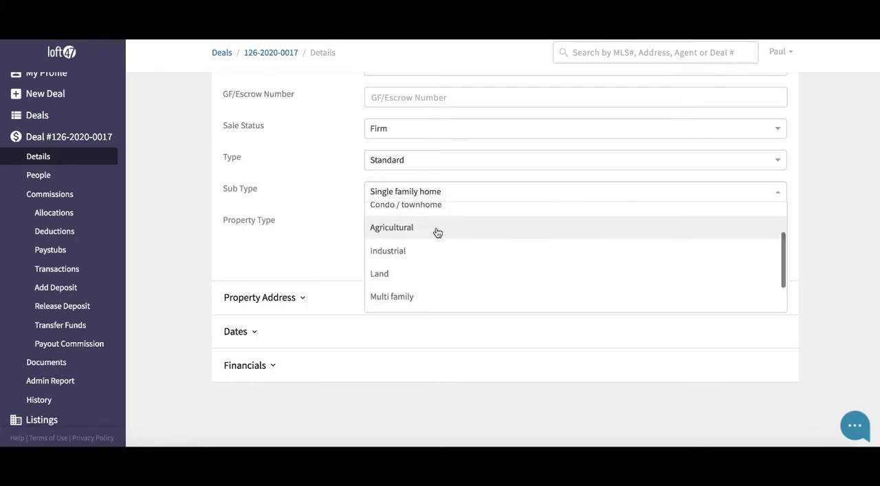
scroll(432, 250, down, 3)
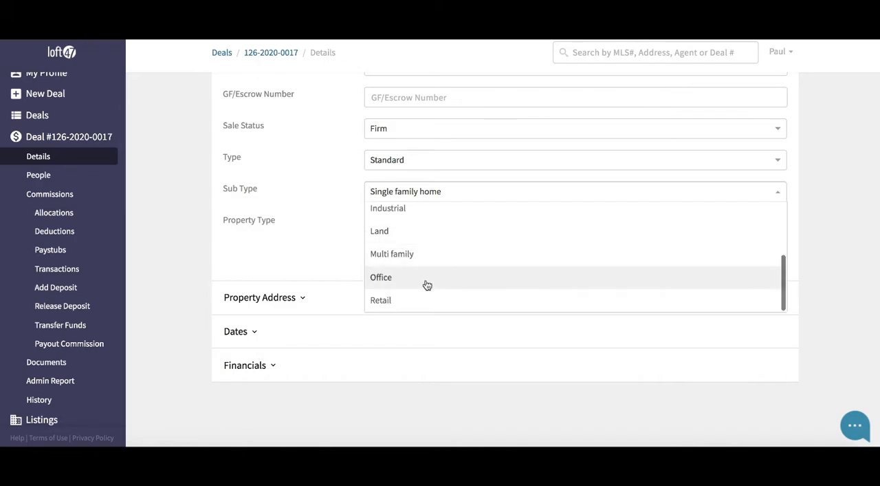
scroll(426, 285, up, 5)
click(419, 233)
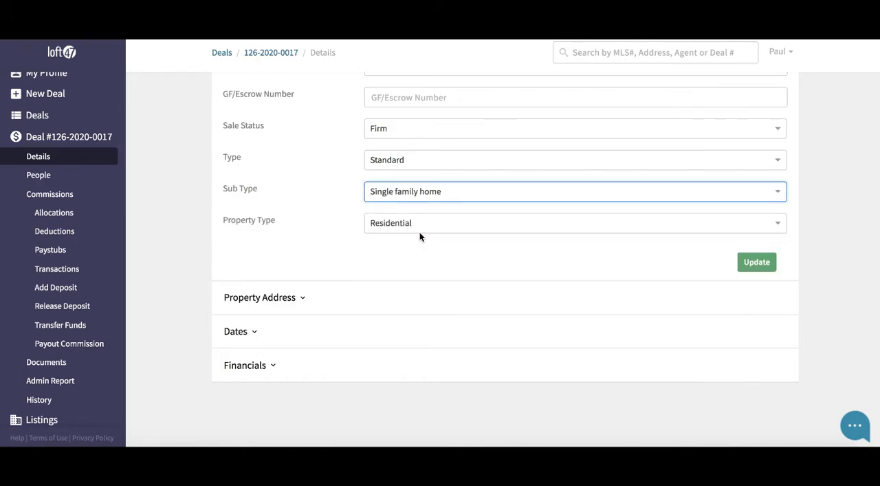
- Check the property type options without choosing another one and save the Details section
click(383, 226)
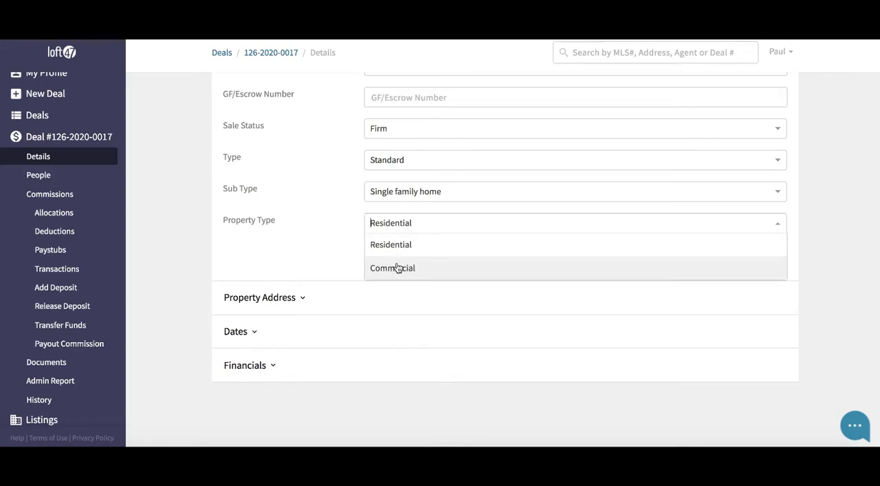
click(335, 225)
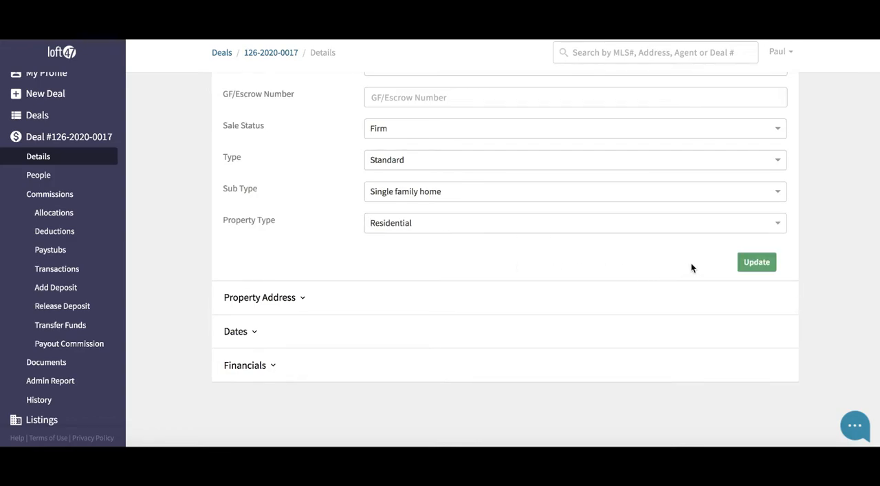
click(750, 264)
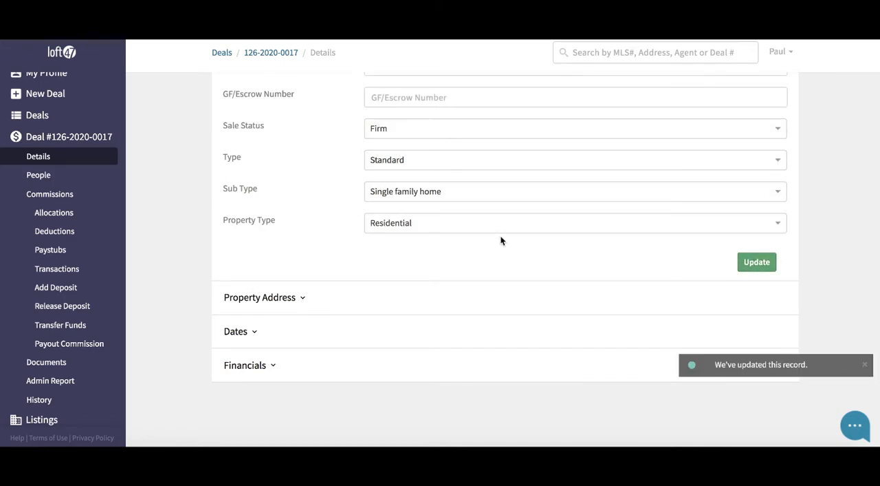
- Expand the Property Address section and review its lot, unit, street, city, province, country and postal code fields
click(305, 298)
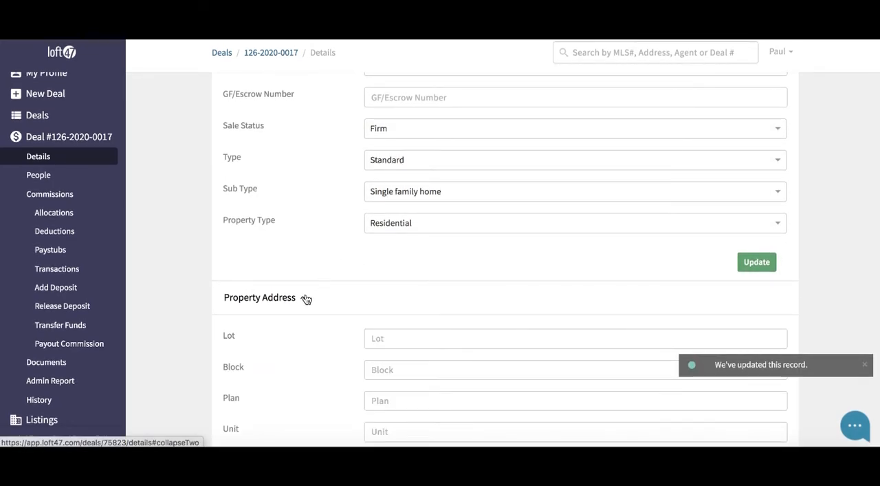
scroll(306, 298, down, 3)
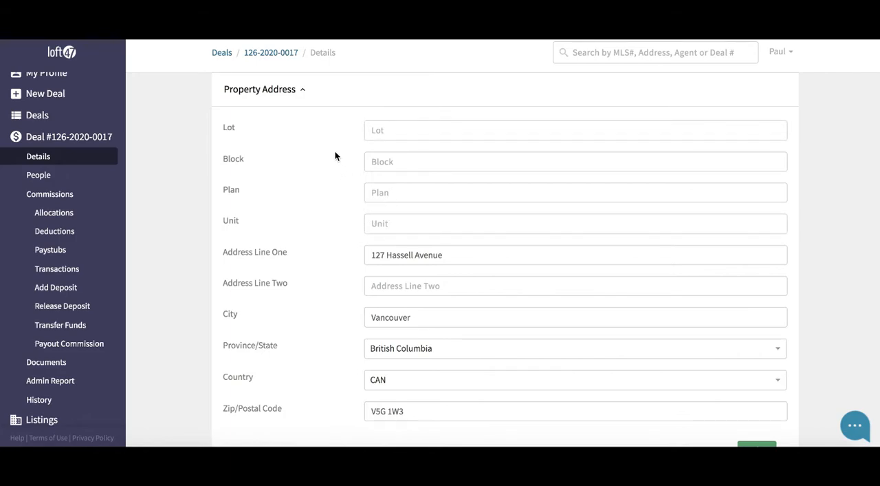
scroll(337, 155, down, 3)
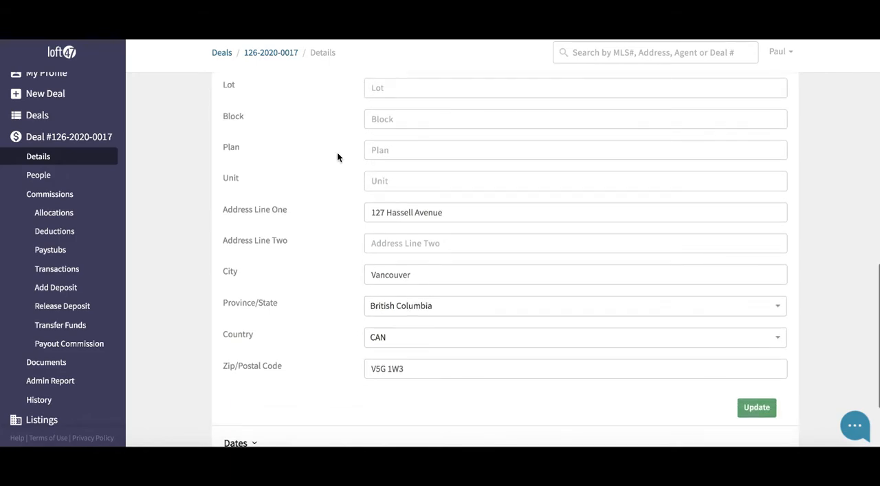
drag(456, 149, 362, 150)
scroll(310, 175, down, 1)
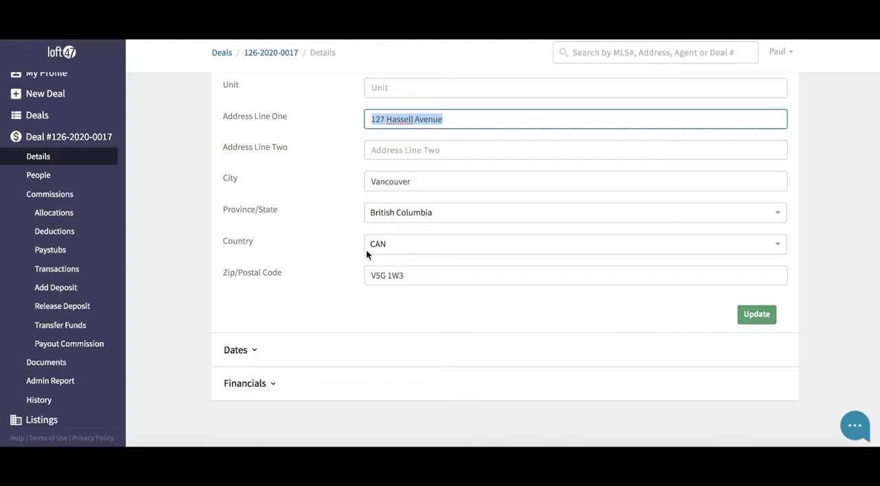
scroll(333, 233, down, 1)
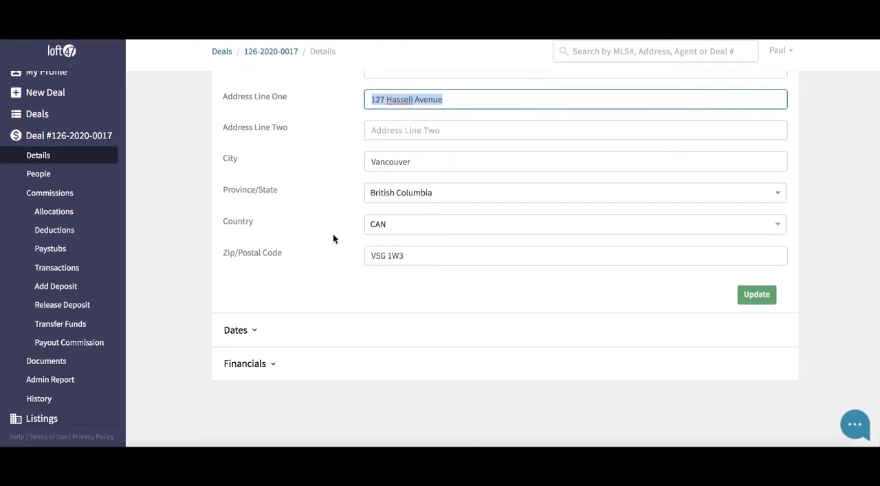
- Expand the Dates section and review the accepted offer, firm, close, adjustment and possession date fields
click(266, 333)
scroll(283, 254, down, 3)
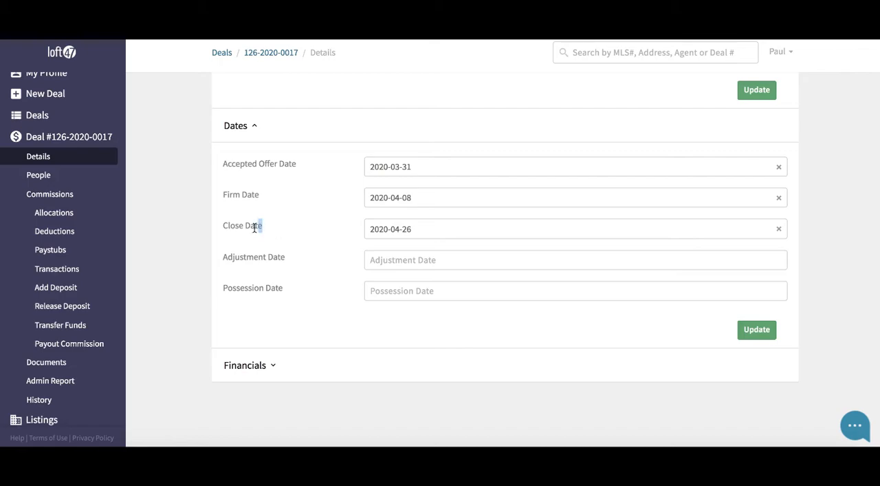
drag(263, 229, 220, 231)
drag(301, 163, 219, 165)
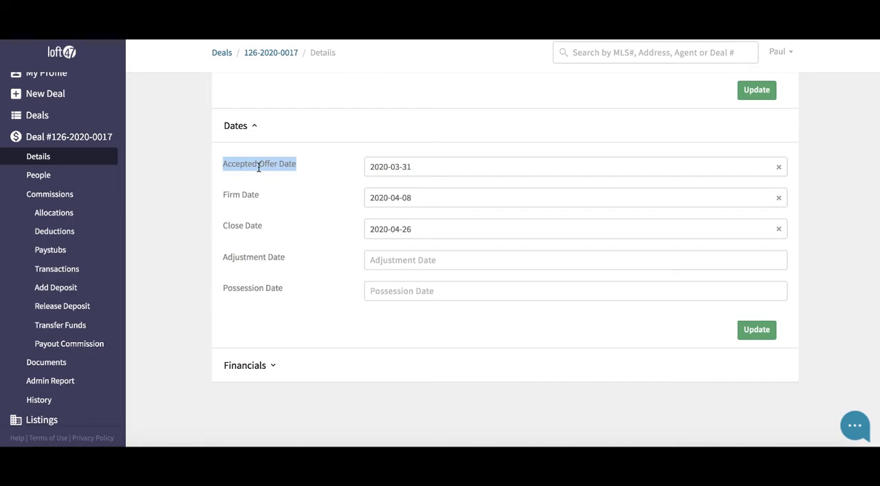
click(277, 197)
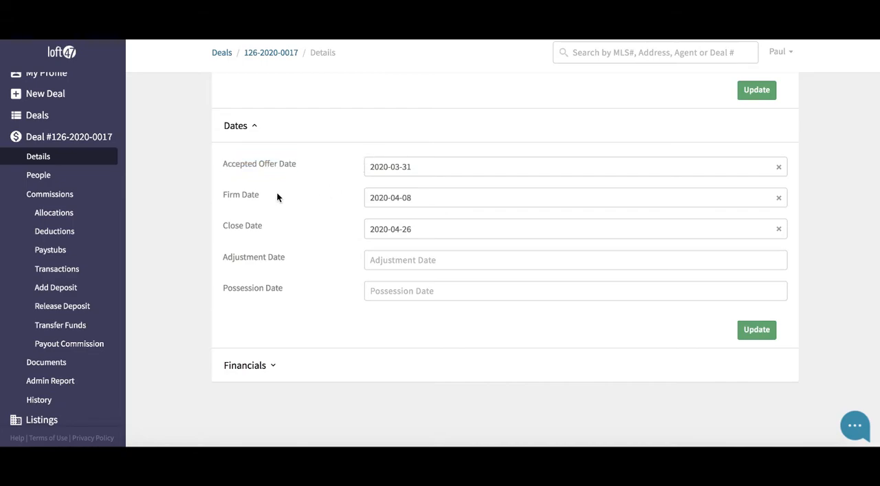
drag(264, 197, 214, 198)
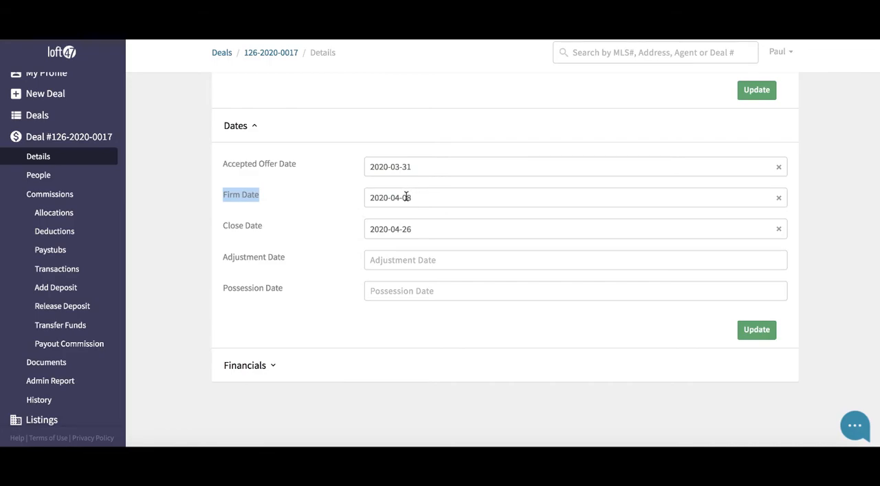
click(302, 200)
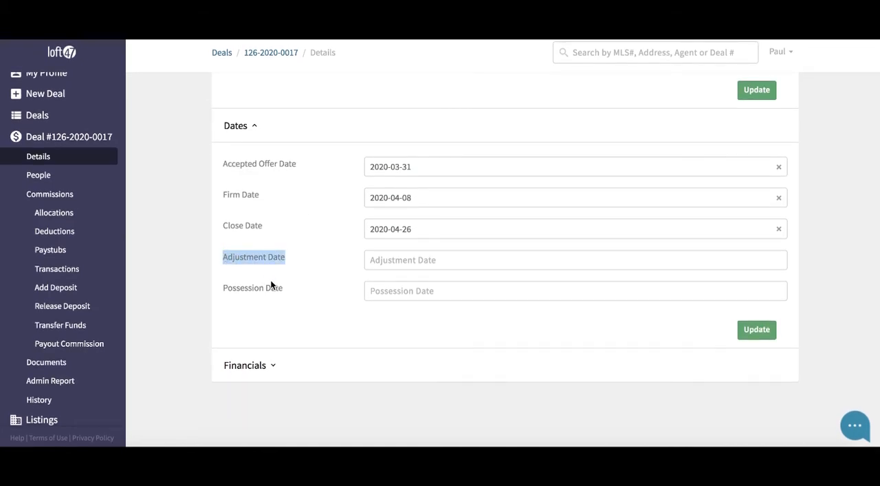
drag(286, 287, 221, 292)
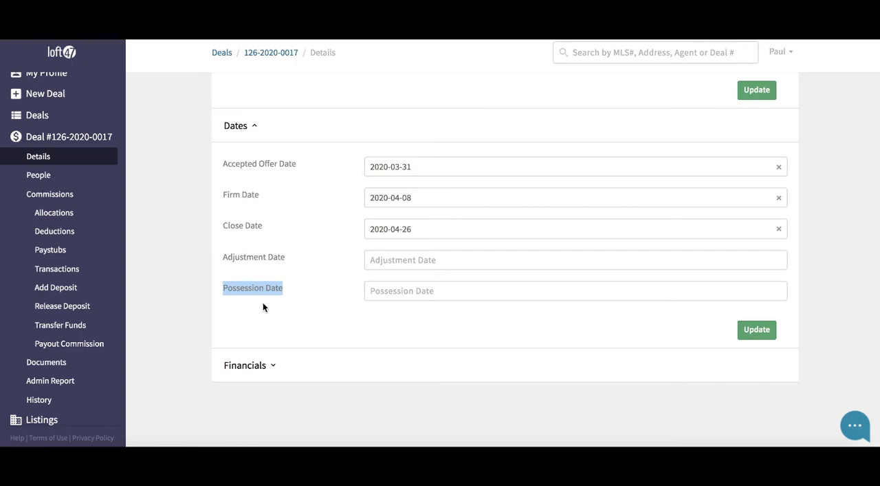
drag(285, 257, 222, 256)
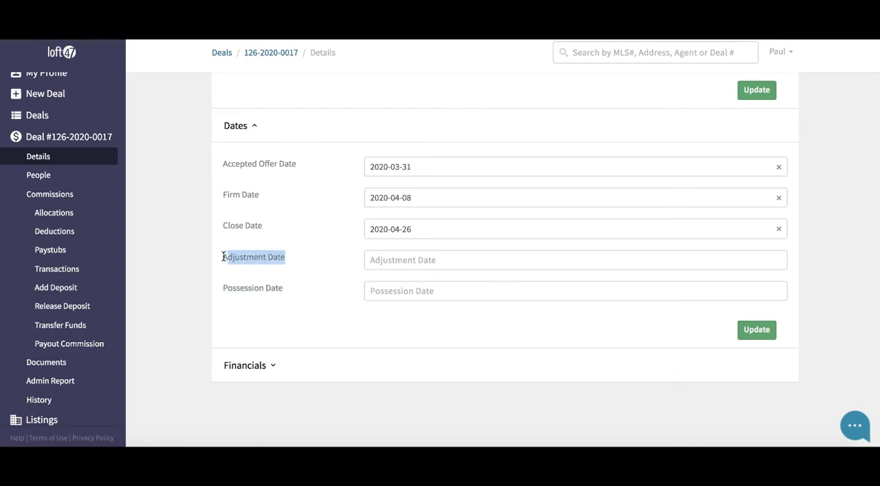
click(276, 287)
drag(275, 287, 224, 286)
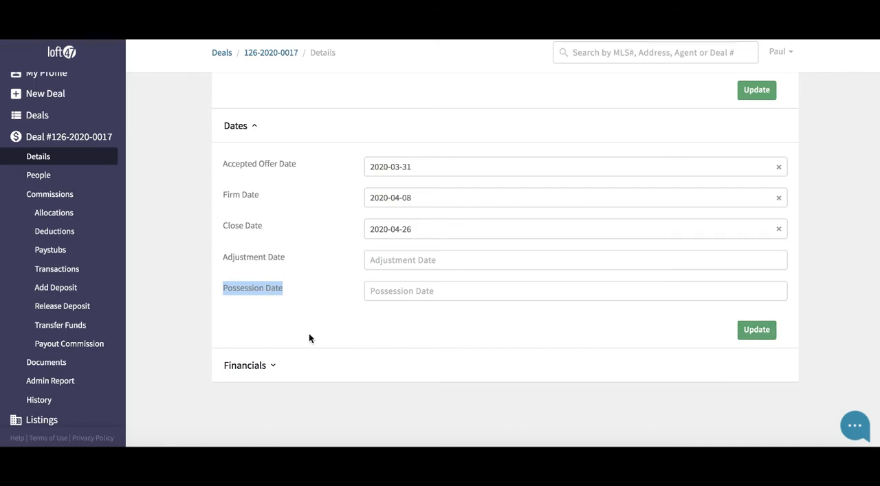
- Expand the Financials section, review the sell price, expected deposit and deposit holder fields, and save the section
click(276, 367)
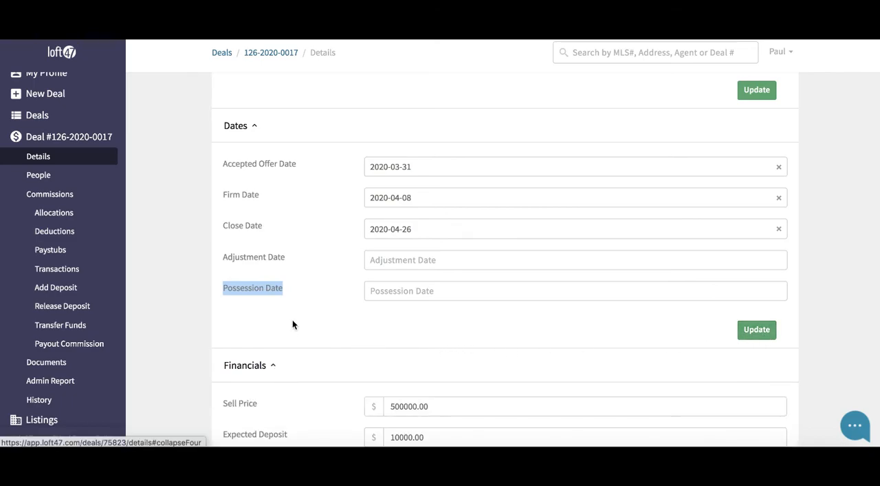
scroll(293, 309, down, 2)
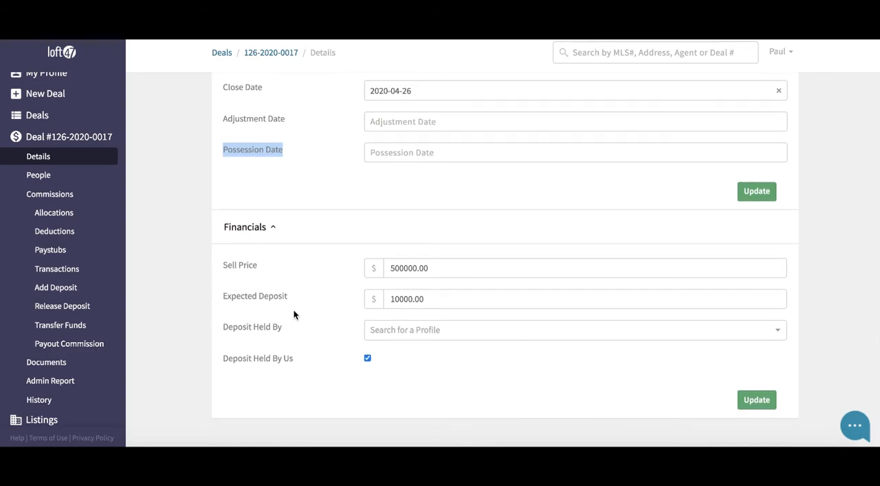
drag(222, 266, 253, 263)
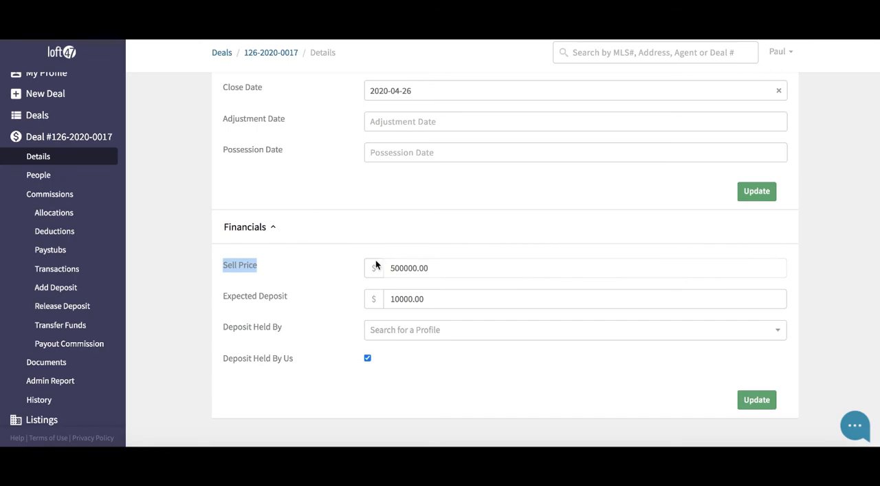
click(321, 282)
drag(223, 296, 281, 299)
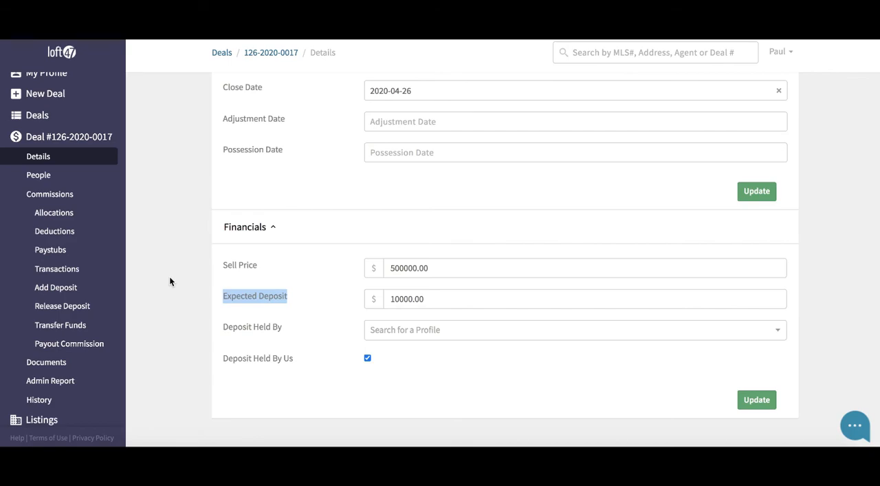
drag(302, 293, 223, 296)
click(319, 293)
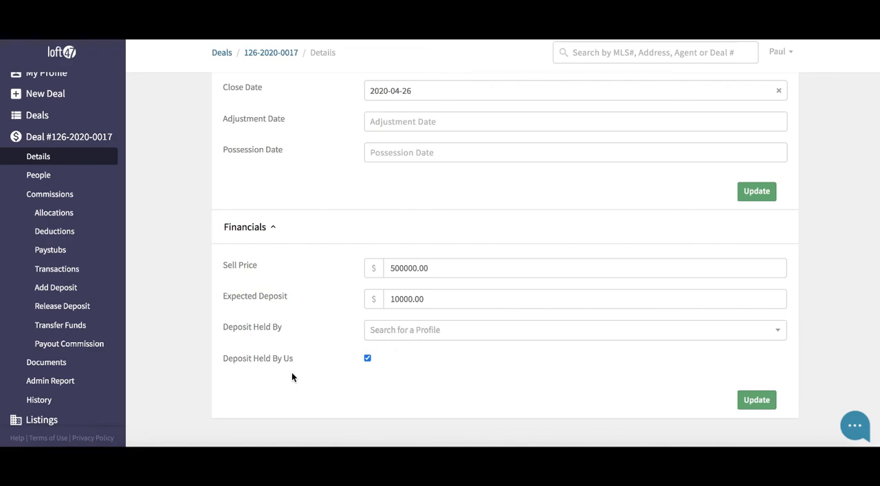
drag(222, 355, 296, 362)
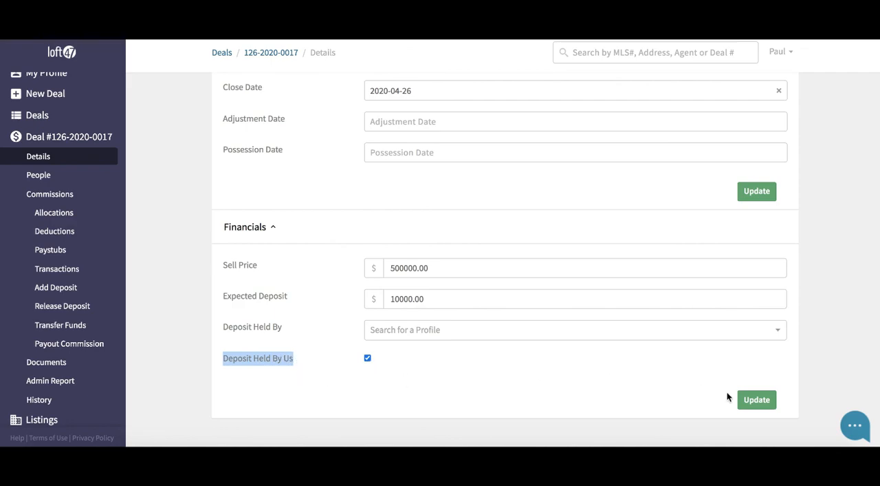
click(752, 408)
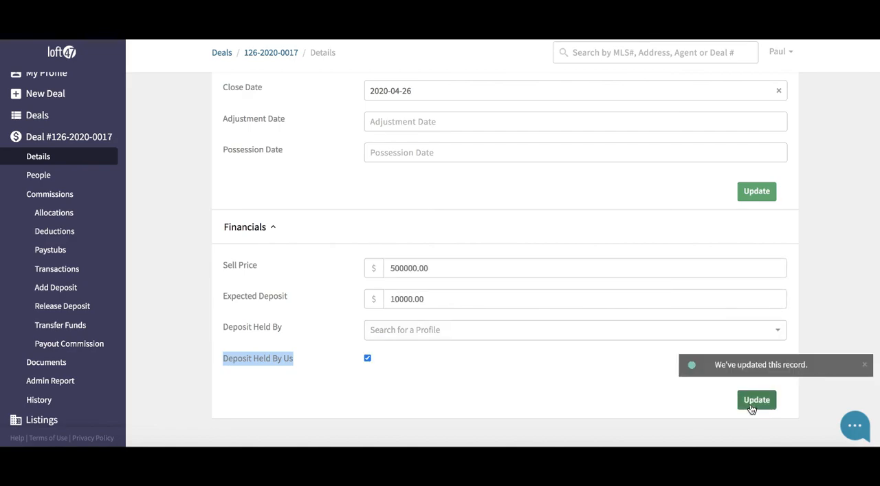